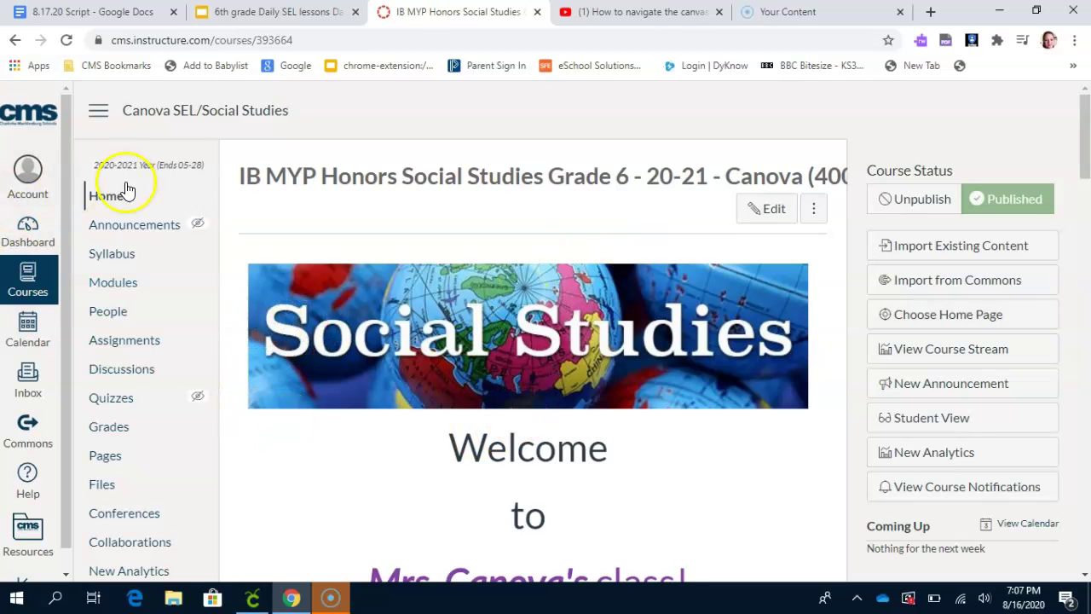
# Step: Scroll down to the agenda slideshow and advance it to Slide 2, Monday, August 17th
pyautogui.scroll(-1, 805, 438)
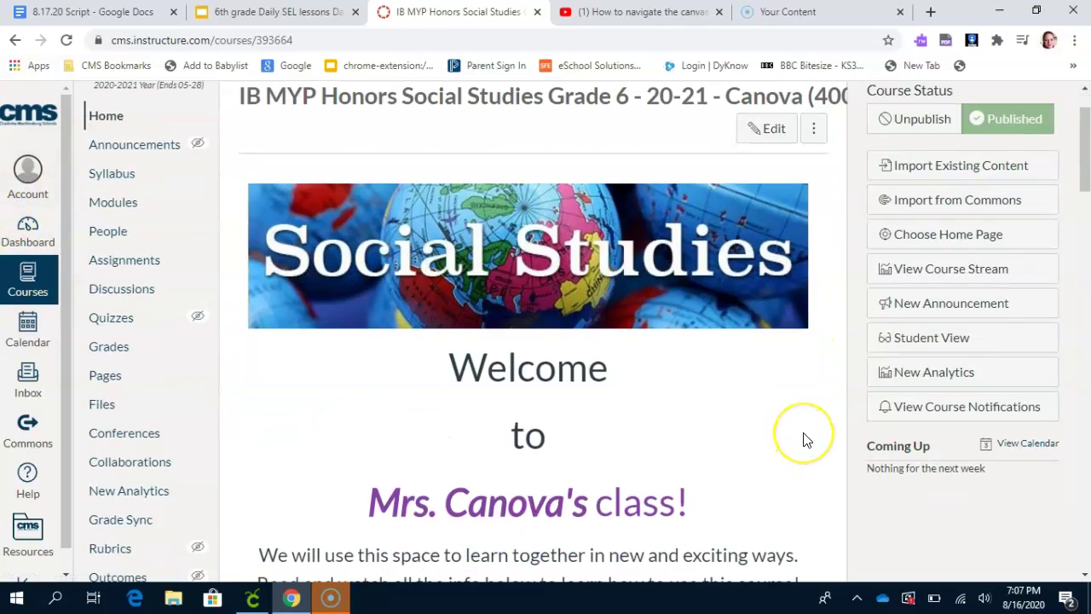
pyautogui.scroll(-2, 805, 438)
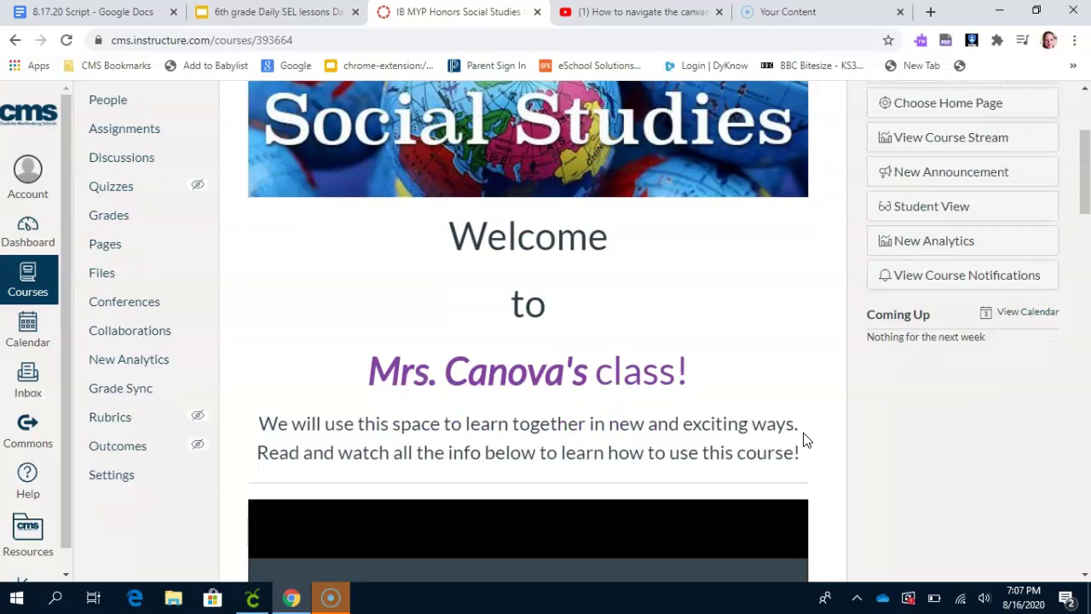
pyautogui.scroll(-5, 762, 314)
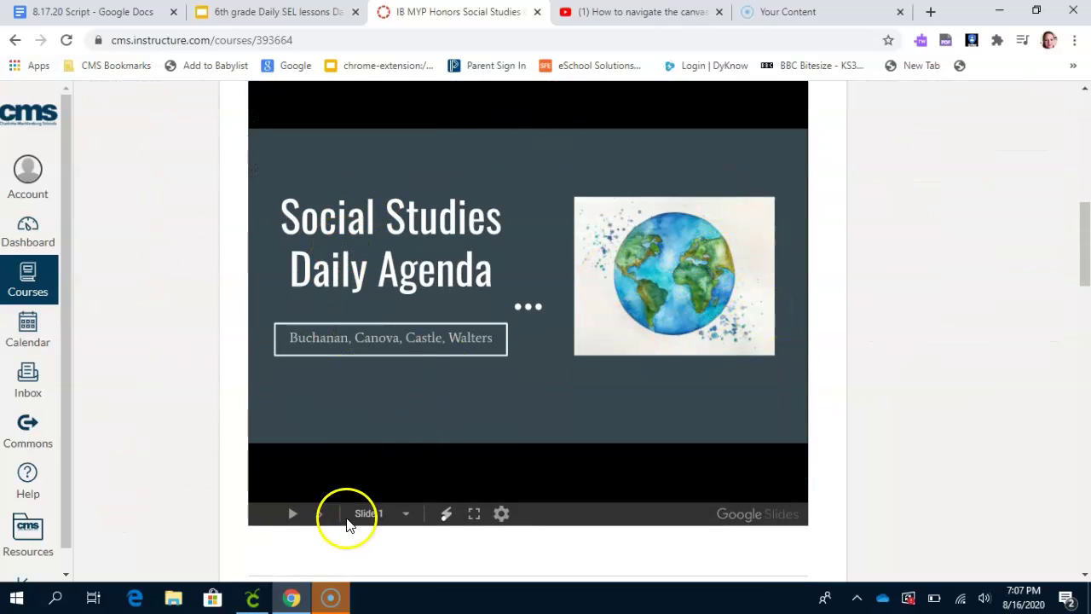
pyautogui.click(319, 520)
pyautogui.scroll(3, 318, 520)
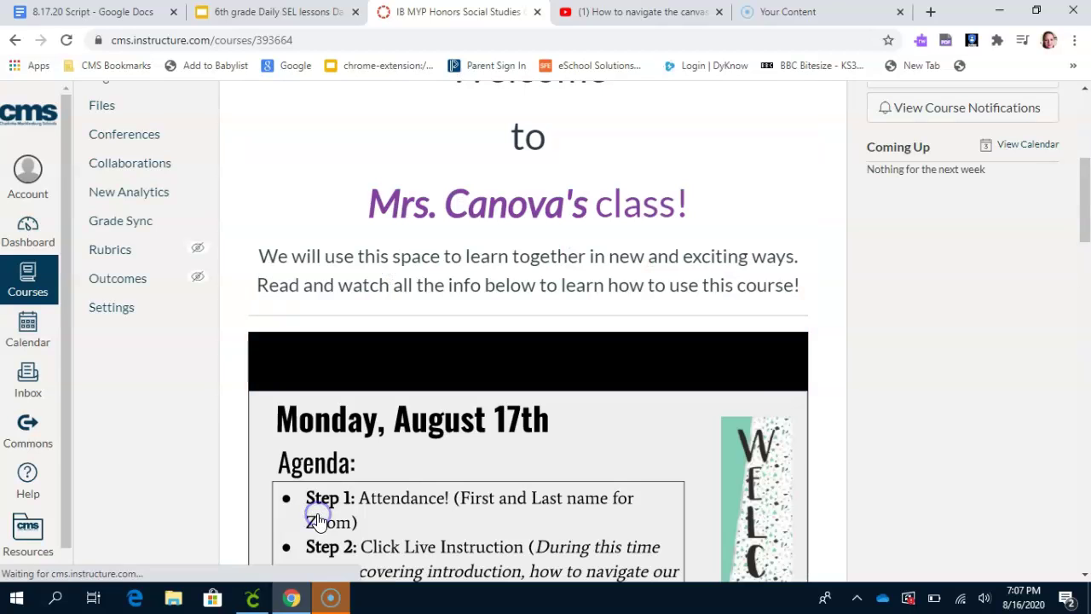
pyautogui.scroll(-2, 848, 494)
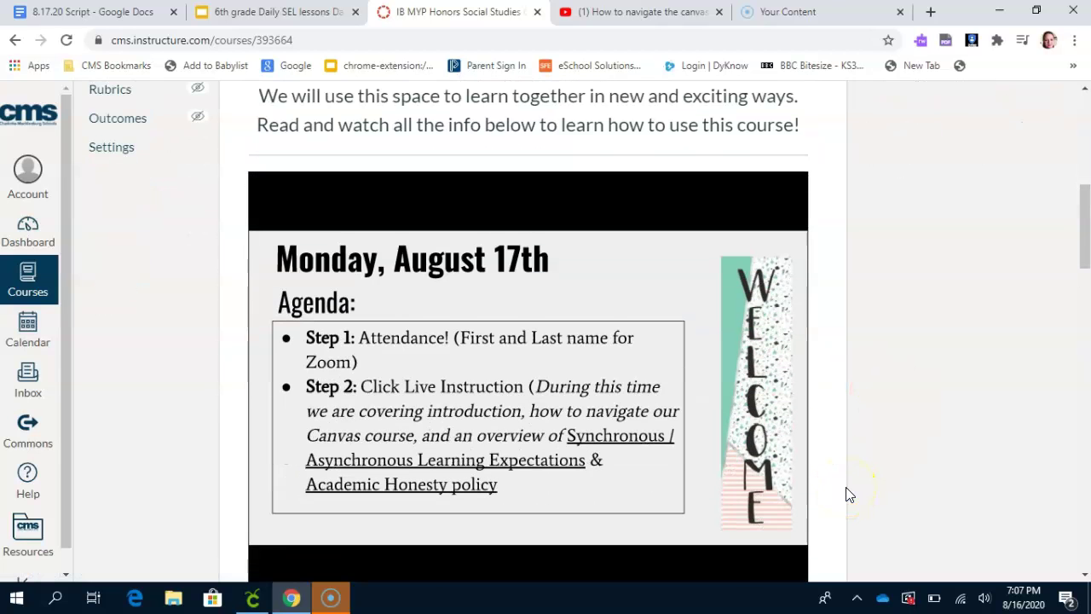
pyautogui.scroll(-1, 848, 495)
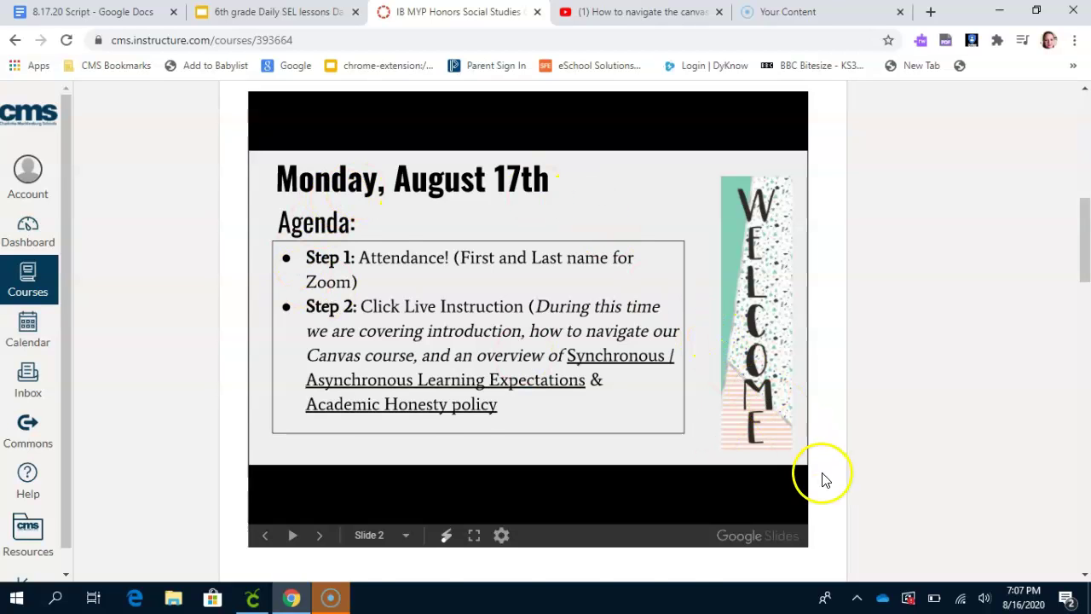
pyautogui.scroll(-2, 823, 477)
pyautogui.scroll(-2, 827, 471)
pyautogui.scroll(-1, 831, 469)
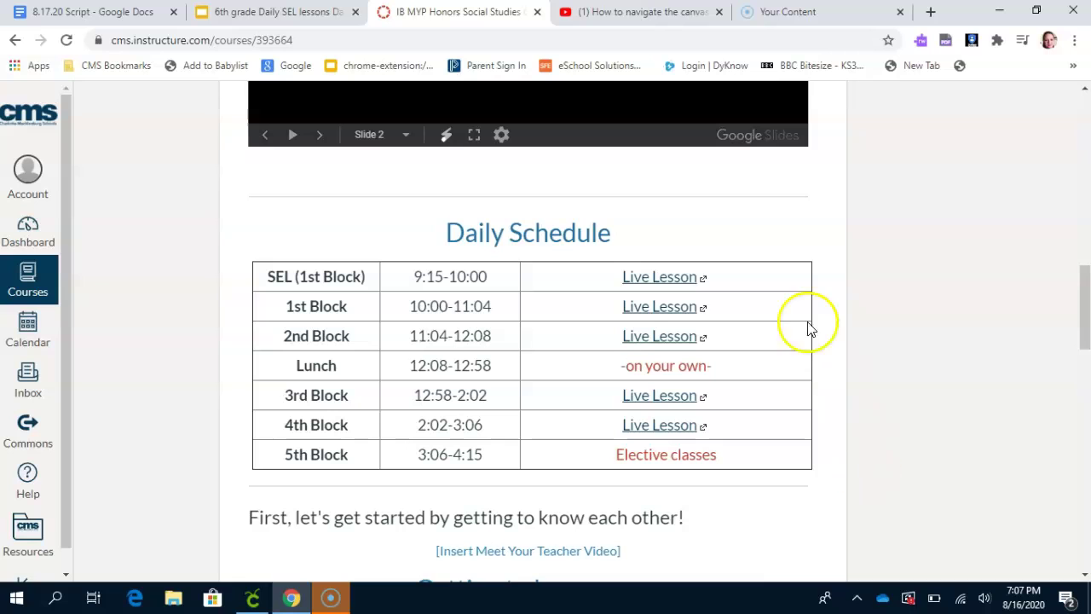
pyautogui.scroll(-2, 834, 446)
pyautogui.scroll(-8, 833, 447)
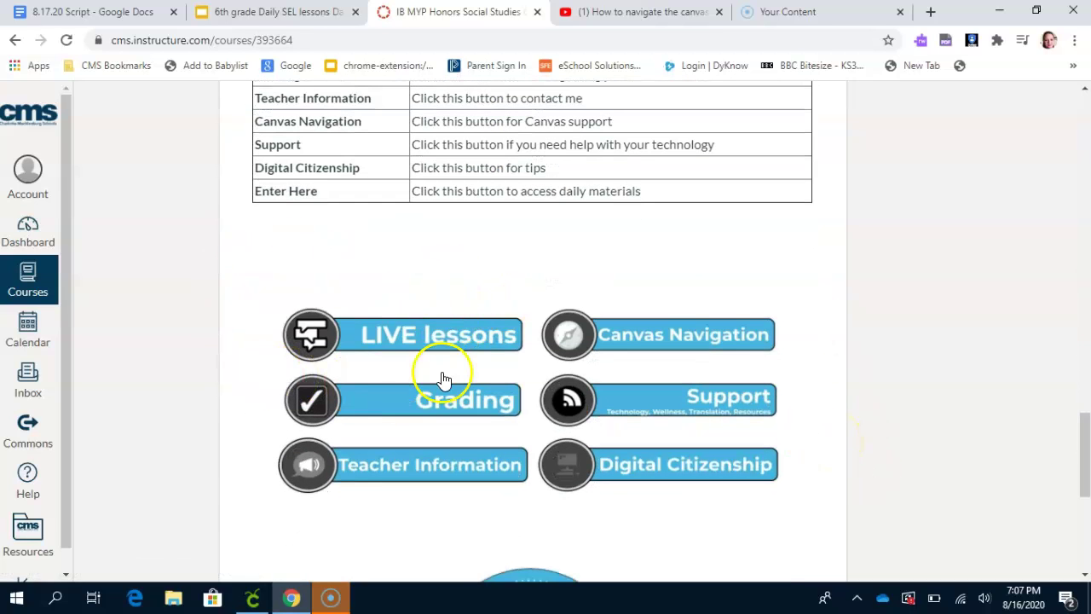
pyautogui.scroll(5, 892, 396)
pyautogui.scroll(5, 891, 394)
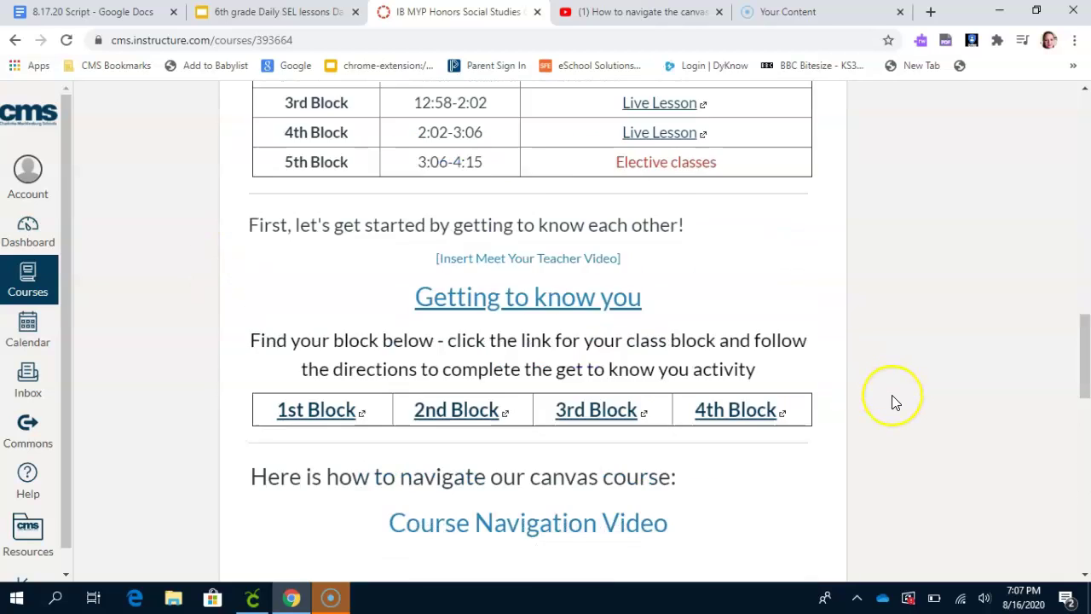
pyautogui.scroll(-2, 892, 395)
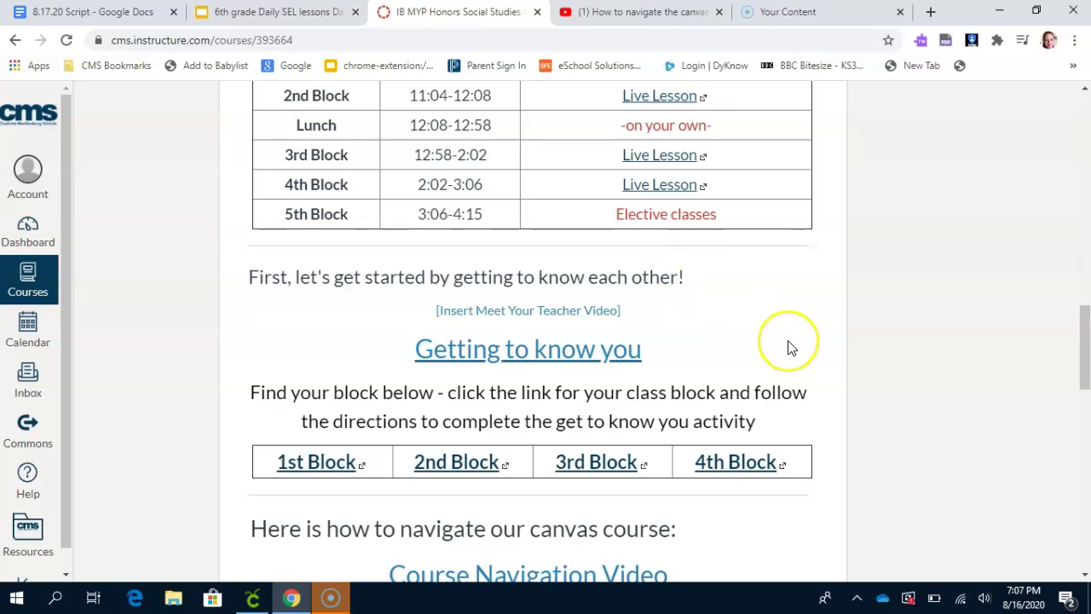
pyautogui.scroll(-1, 788, 347)
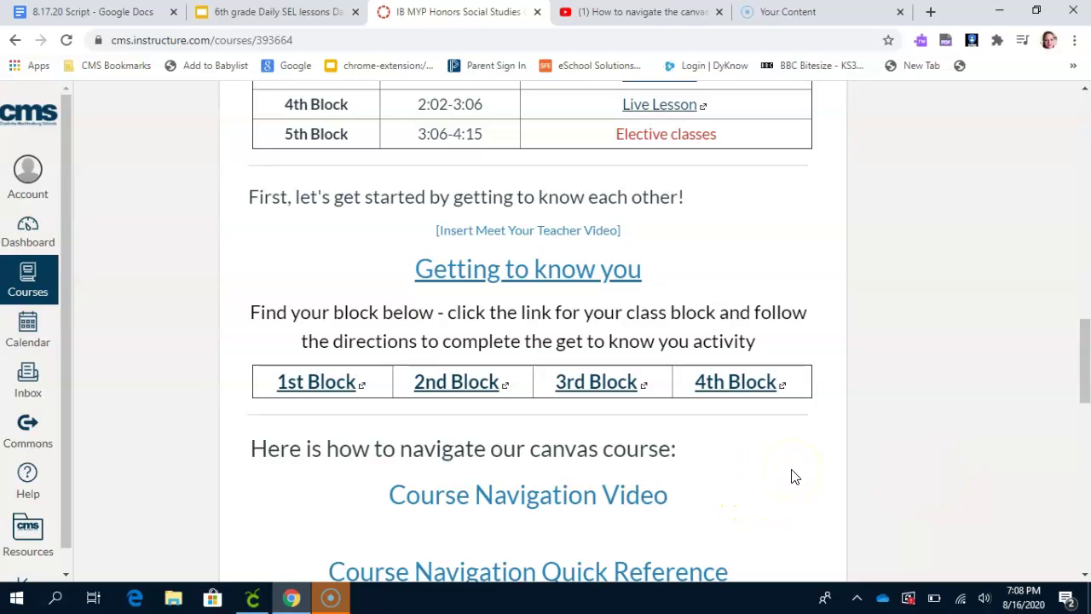
pyautogui.scroll(-1, 791, 476)
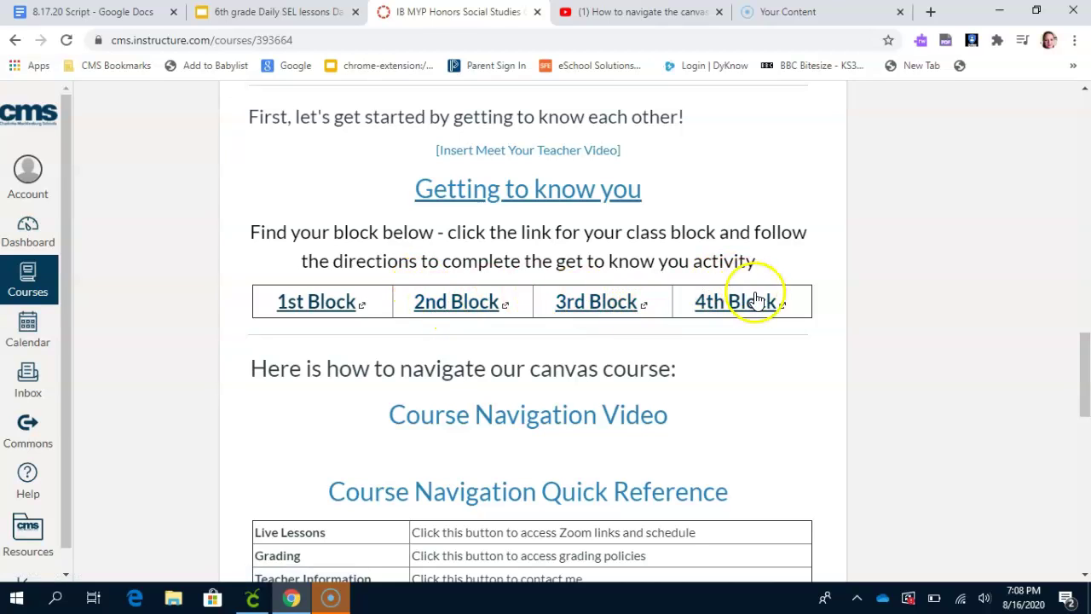
# Step: Open the 1st Block's Block1 Get to know you! deck, view slides 4–7, then return to the title slide
pyautogui.click(312, 302)
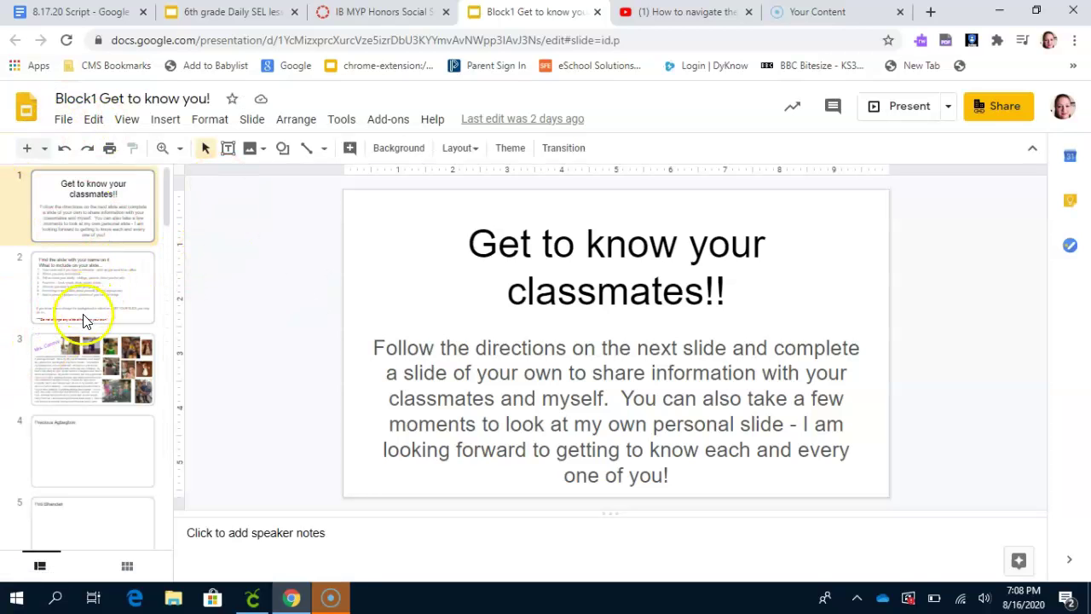
pyautogui.click(86, 452)
pyautogui.scroll(-1, 85, 455)
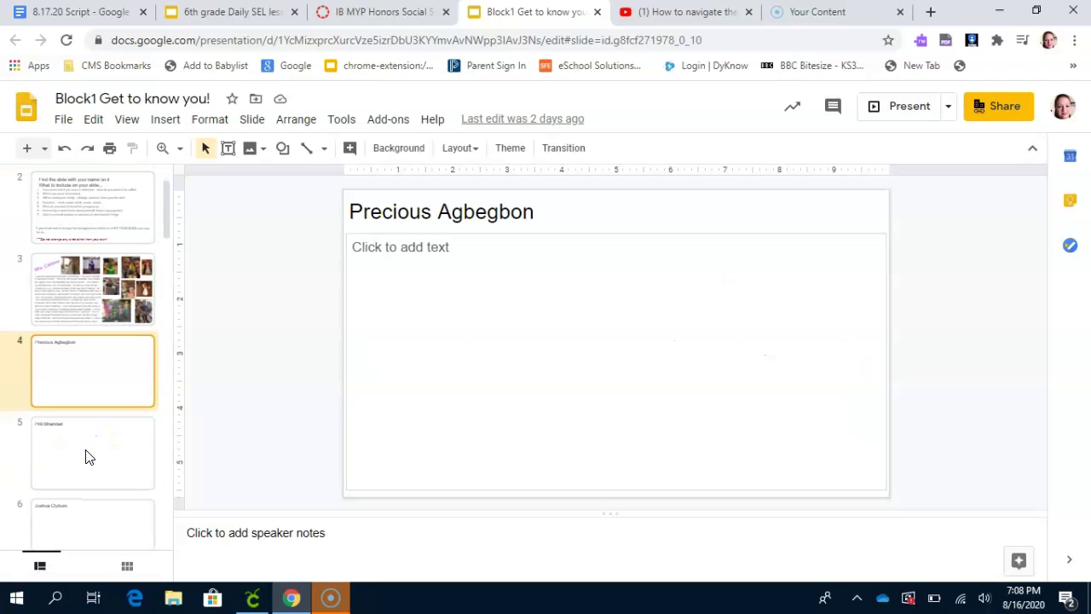
pyautogui.click(86, 454)
pyautogui.click(105, 527)
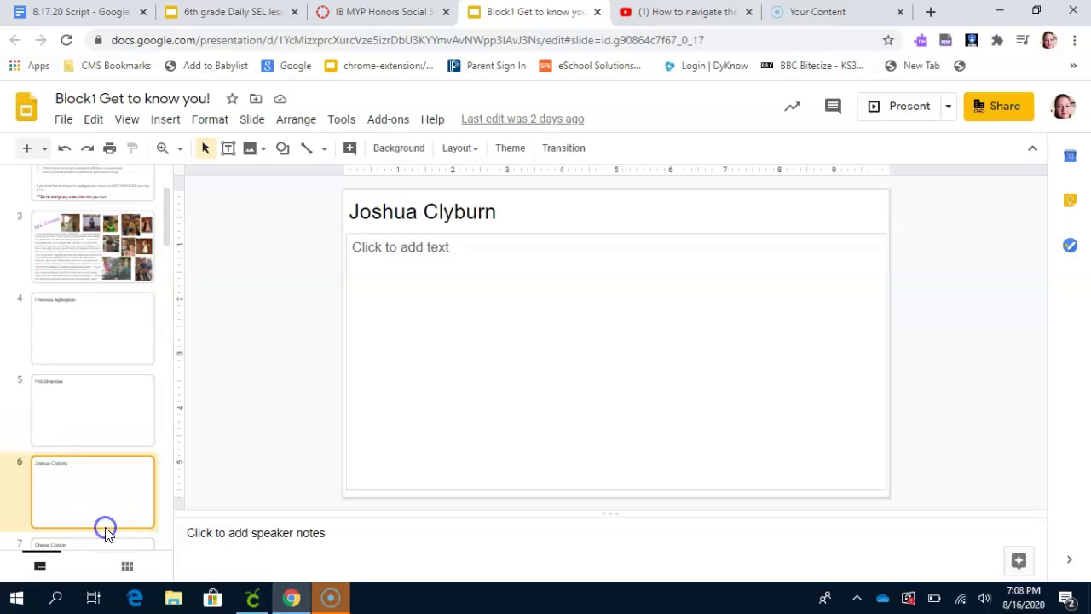
pyautogui.scroll(-1, 105, 529)
pyautogui.click(105, 499)
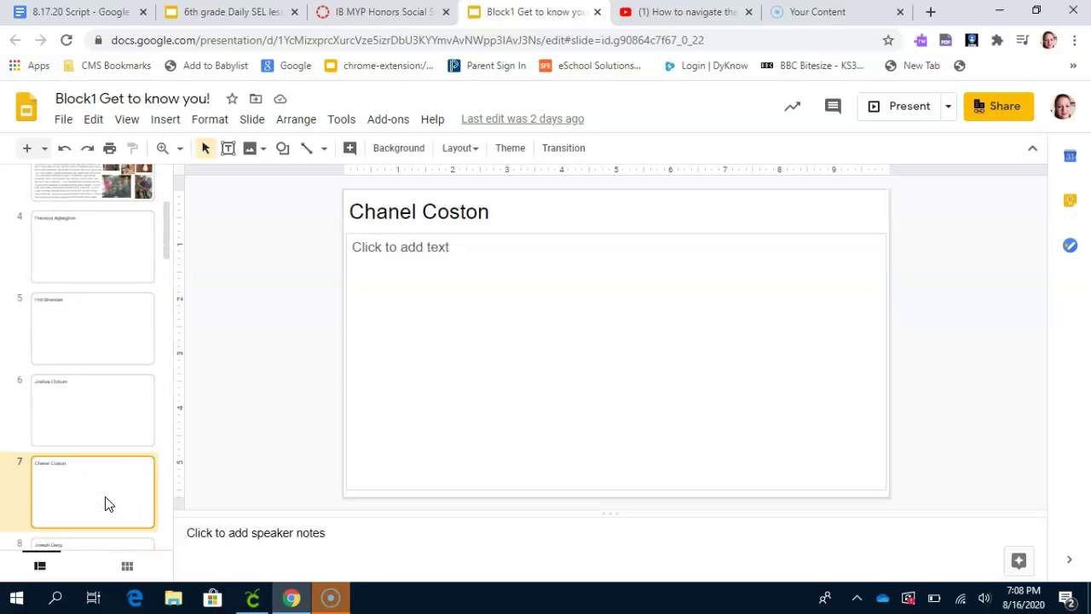
pyautogui.scroll(3, 105, 502)
pyautogui.click(111, 242)
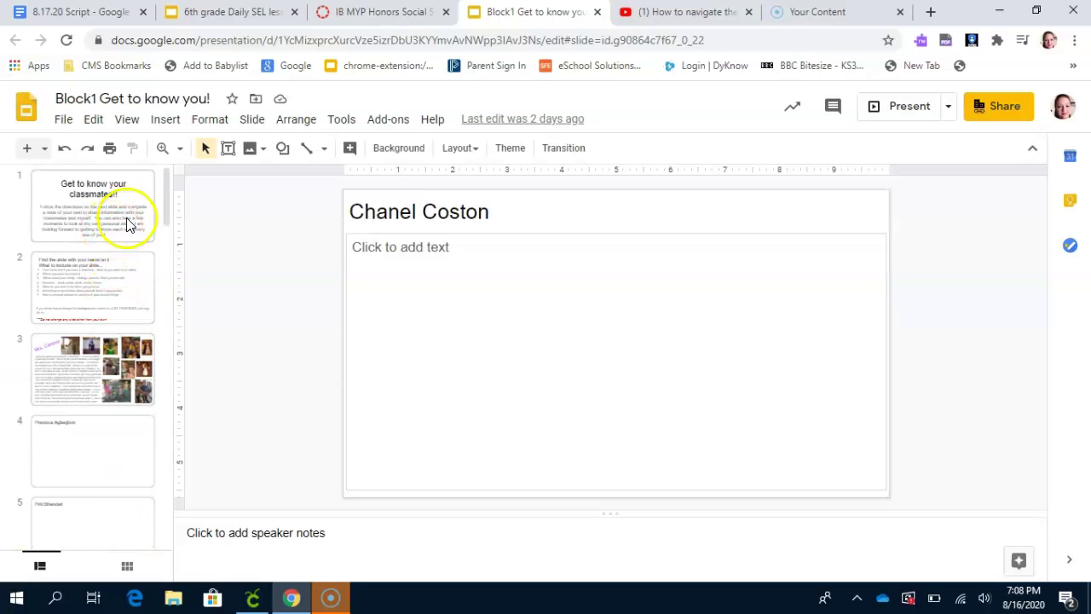
# Step: Switch back to the Canvas course tab and scroll up to the Social Studies welcome banner
pyautogui.click(418, 12)
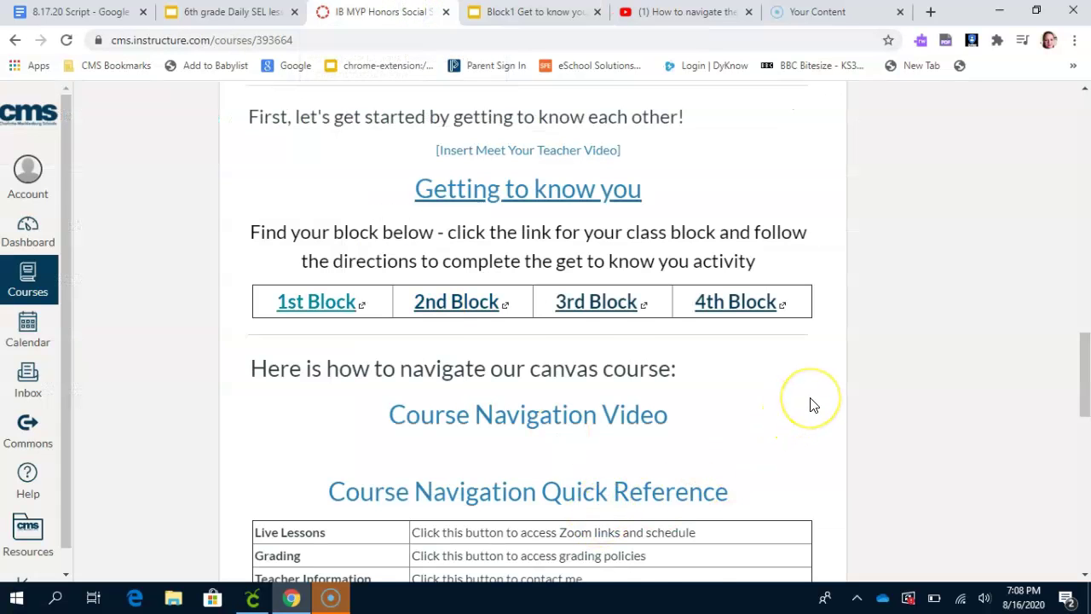
pyautogui.scroll(-1, 811, 405)
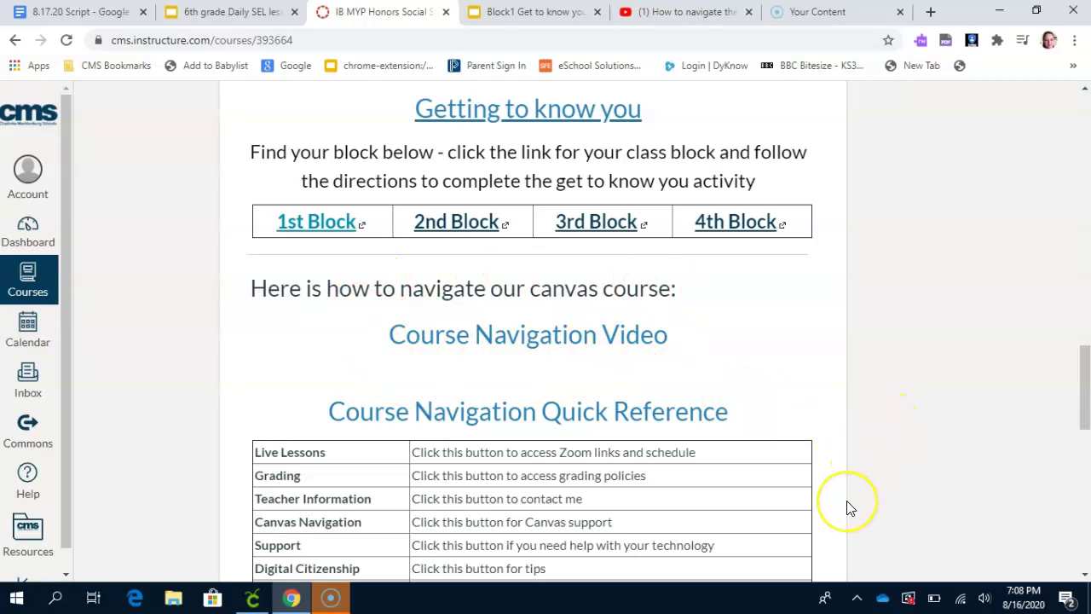
pyautogui.scroll(20, 847, 508)
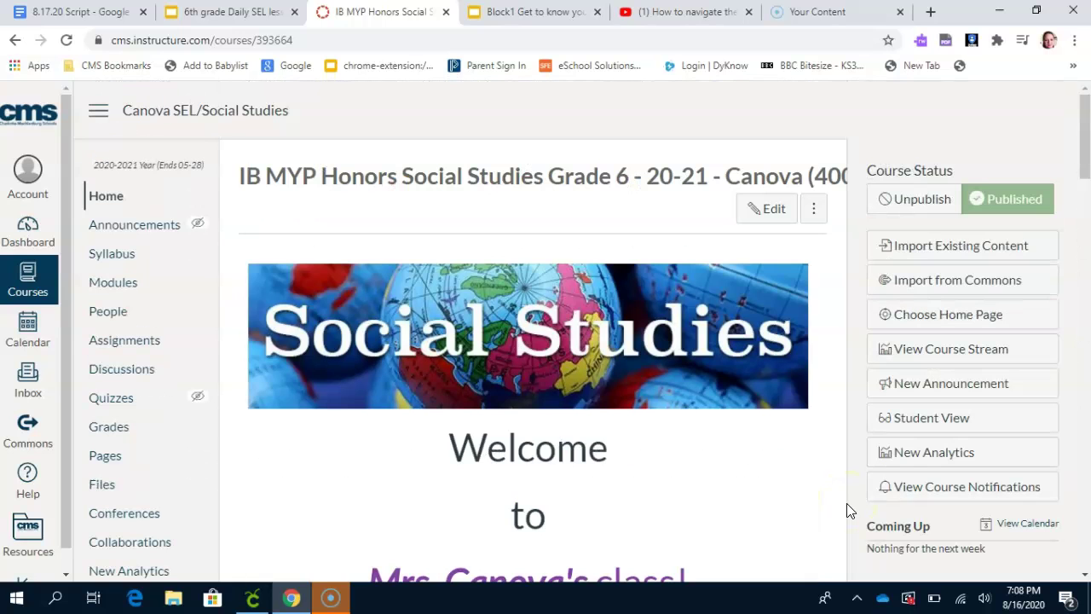
# Step: Edit the course home page and drag the rich content editor's resize handle to make it taller
pyautogui.click(774, 210)
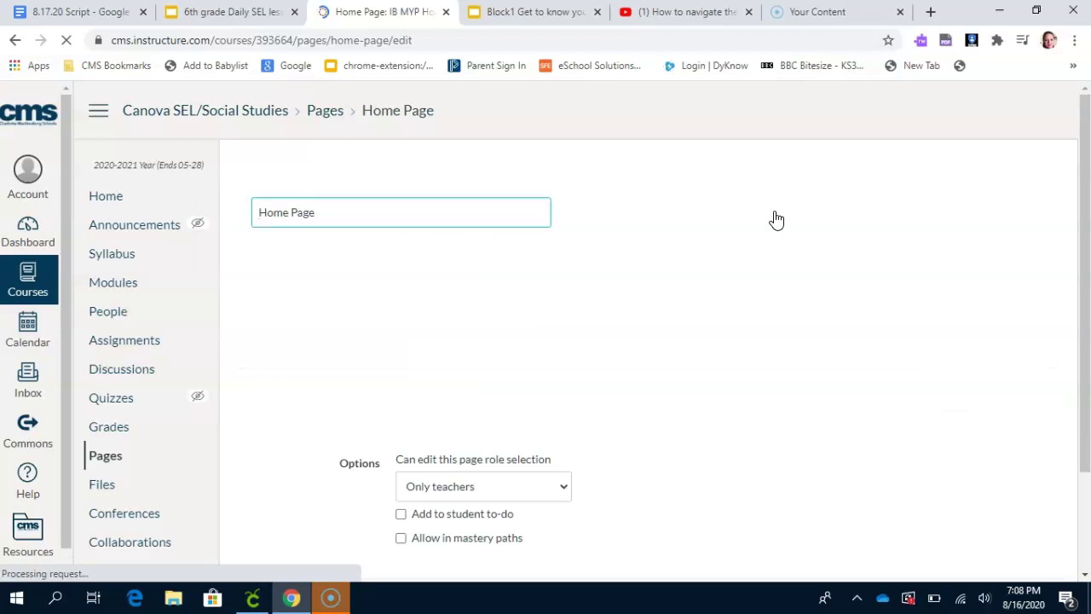
pyautogui.moveTo(1039, 422); pyautogui.dragTo(1045, 548)
pyautogui.moveTo(1039, 358); pyautogui.dragTo(1085, 305)
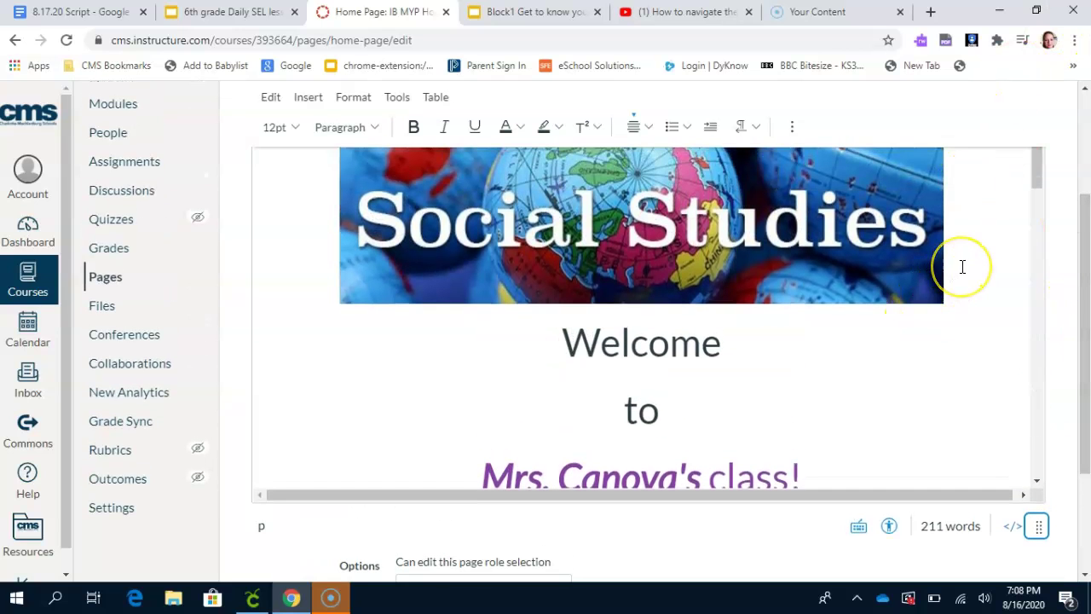
pyautogui.scroll(-9, 962, 266)
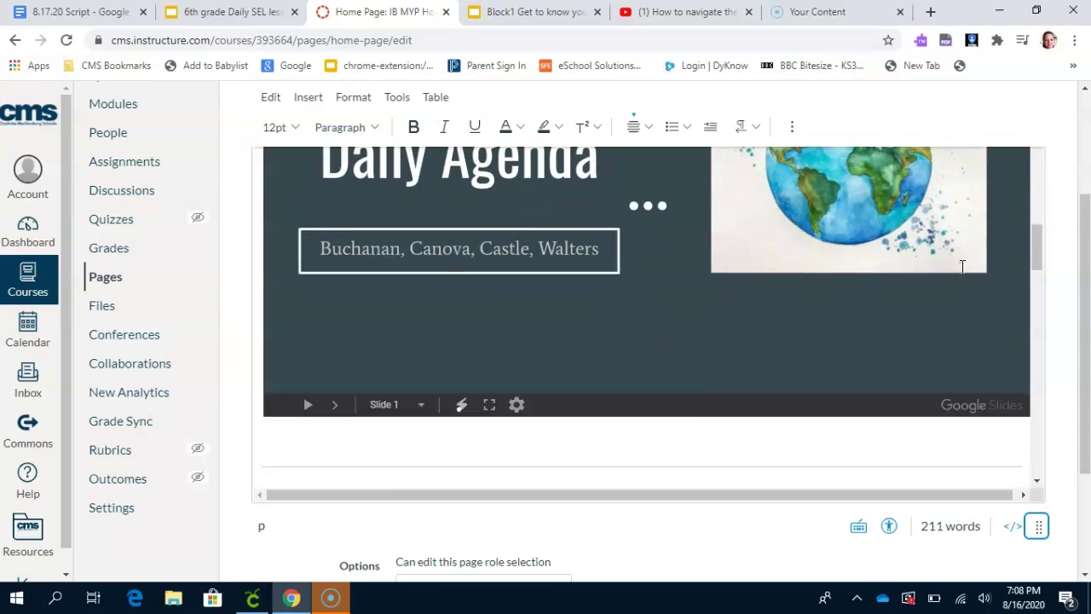
pyautogui.scroll(-5, 962, 267)
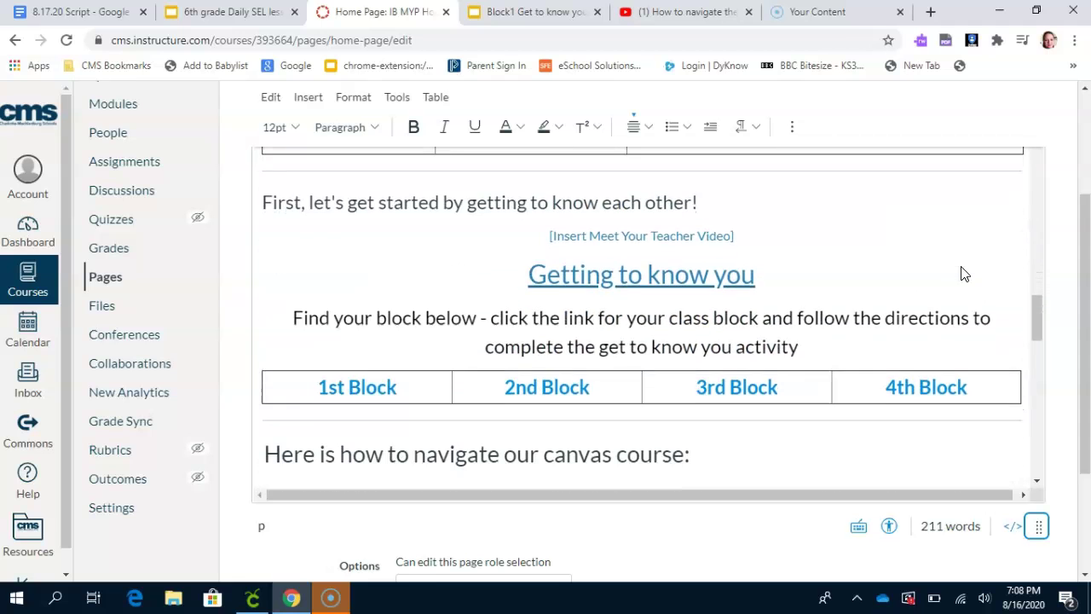
pyautogui.scroll(-1, 964, 273)
pyautogui.scroll(-3, 963, 273)
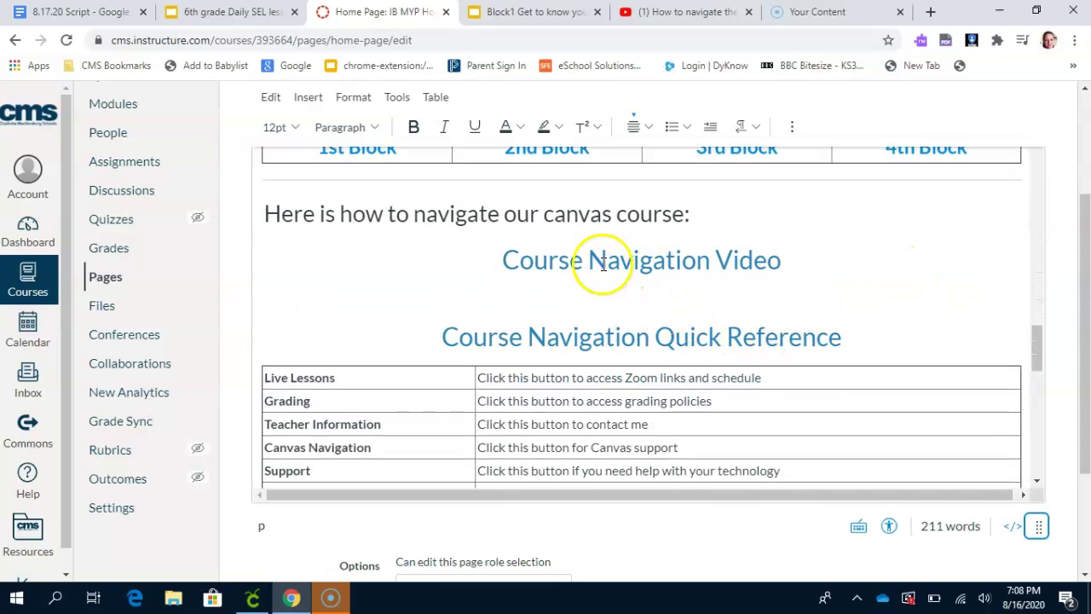
# Step: Put the cursor under the Course Navigation Video heading and open Insert > Media > Record/Upload Media on its Embed tab
pyautogui.click(660, 300)
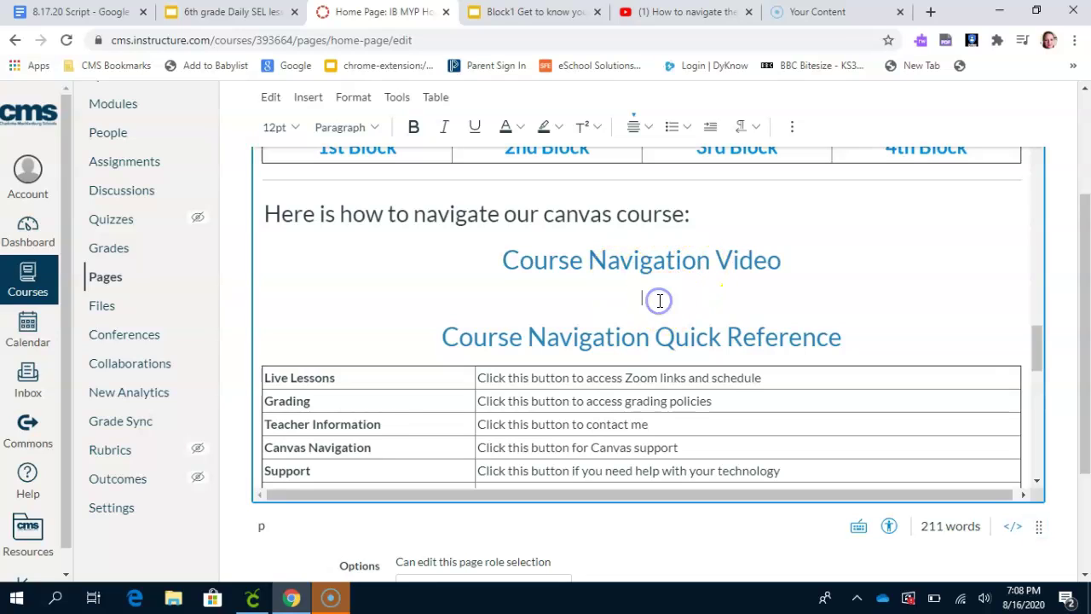
pyautogui.click(630, 301)
pyautogui.click(306, 99)
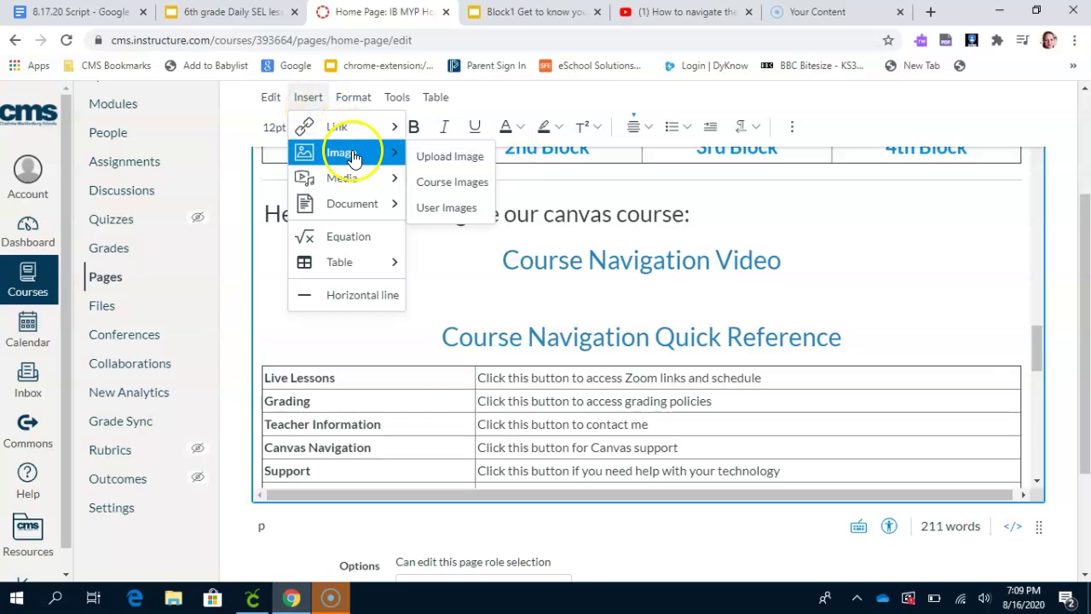
pyautogui.moveTo(367, 186)
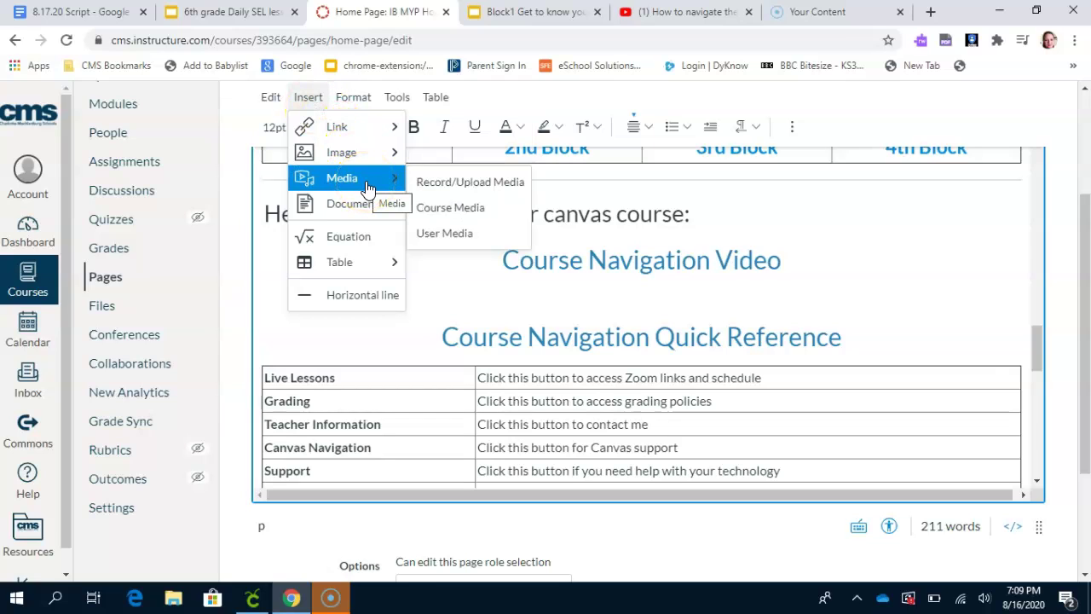
pyautogui.click(513, 185)
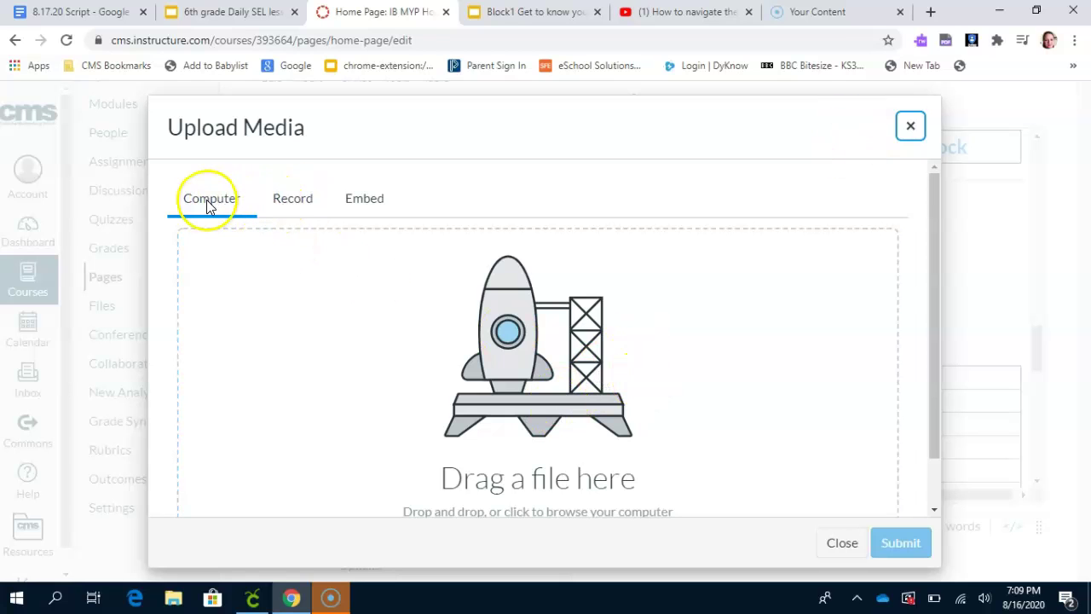
pyautogui.click(365, 198)
pyautogui.click(276, 388)
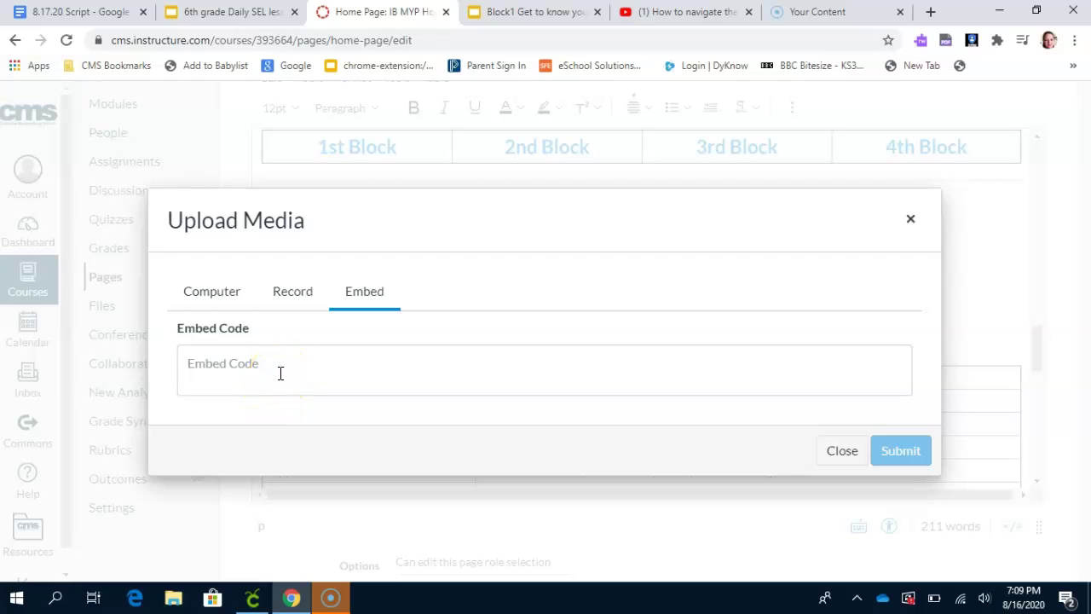
# Step: On YouTube, open the video's Share > Embed dialog, then select and copy the full iframe code
pyautogui.click(664, 20)
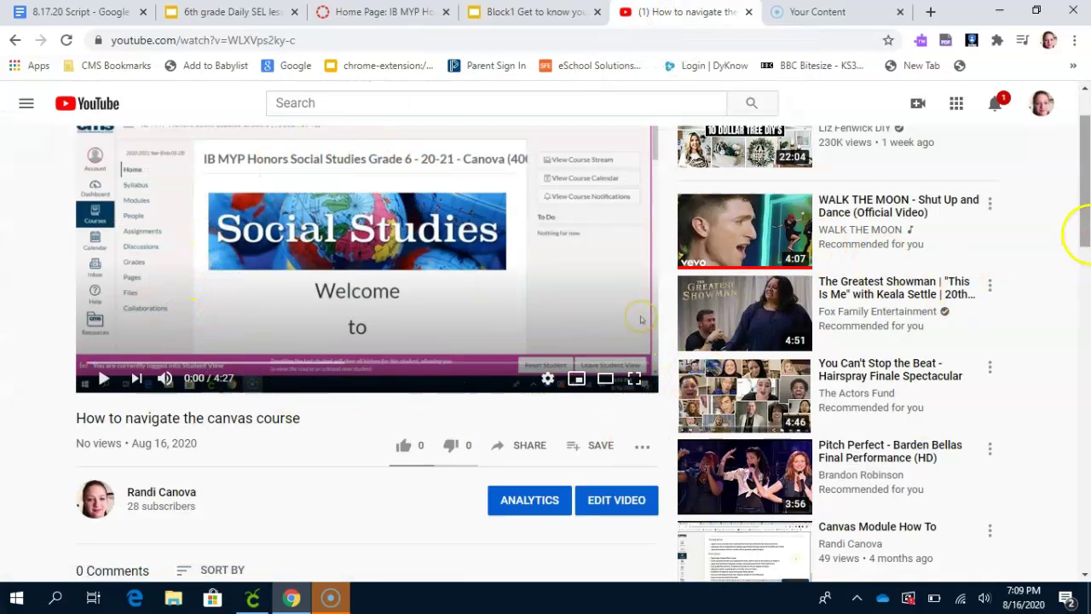
pyautogui.moveTo(1084, 232); pyautogui.dragTo(1085, 213)
pyautogui.scroll(-1, 648, 349)
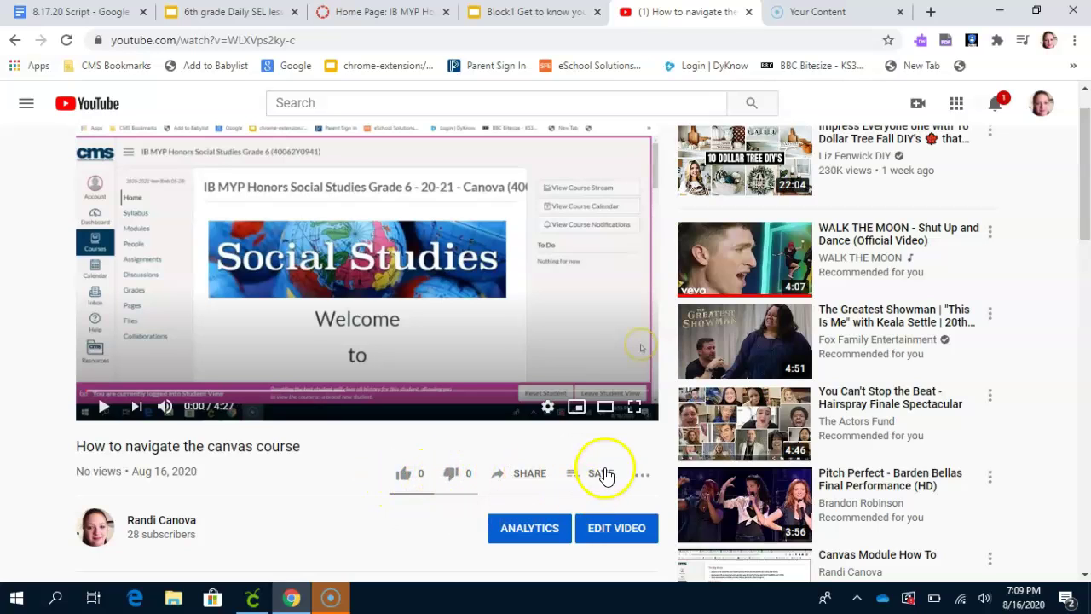
pyautogui.click(532, 476)
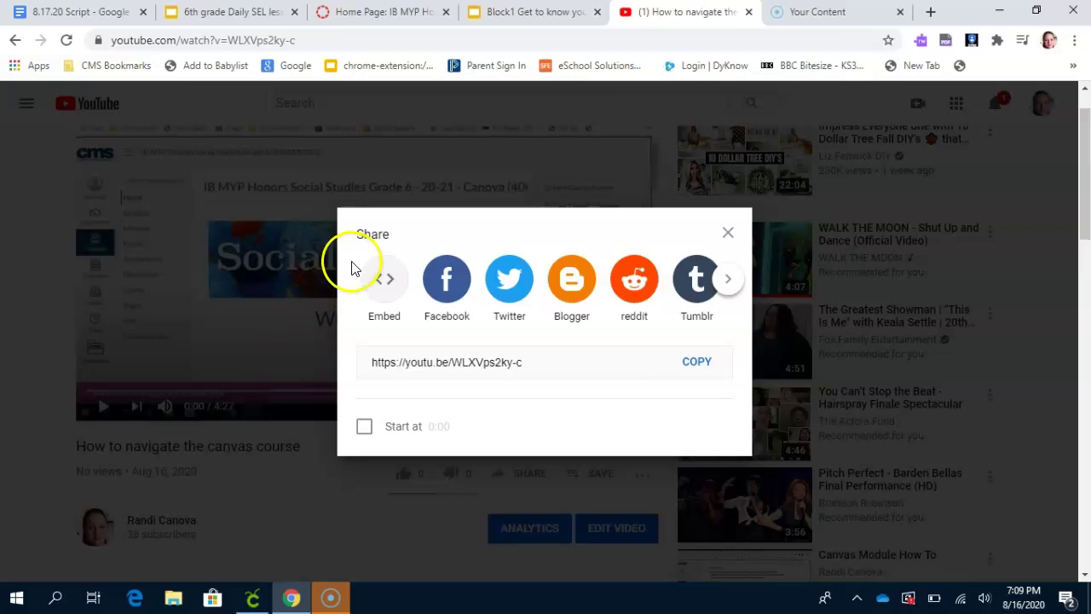
pyautogui.click(385, 281)
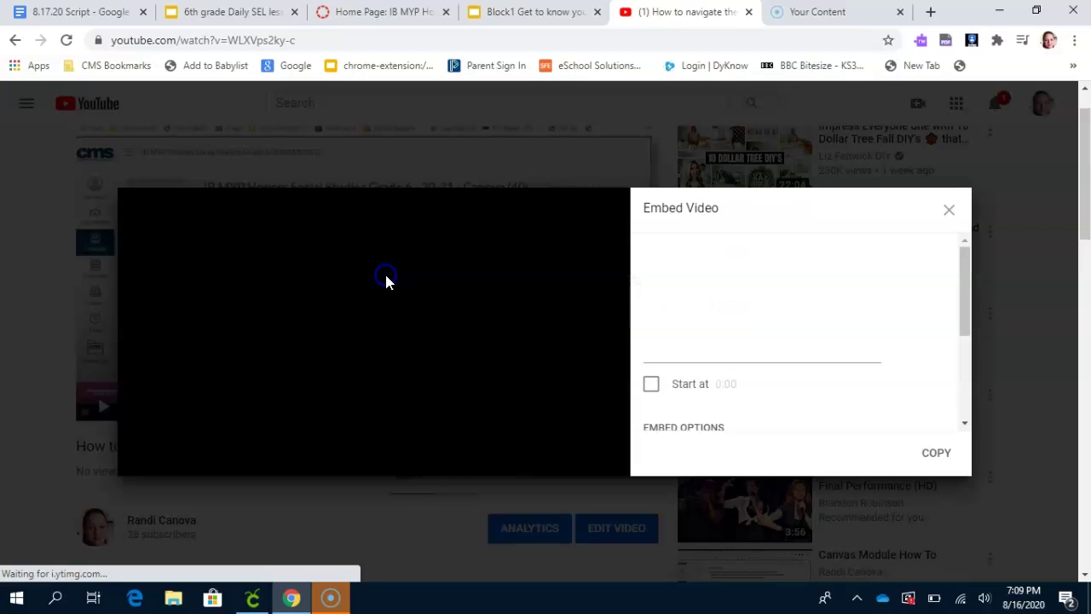
pyautogui.click(792, 329)
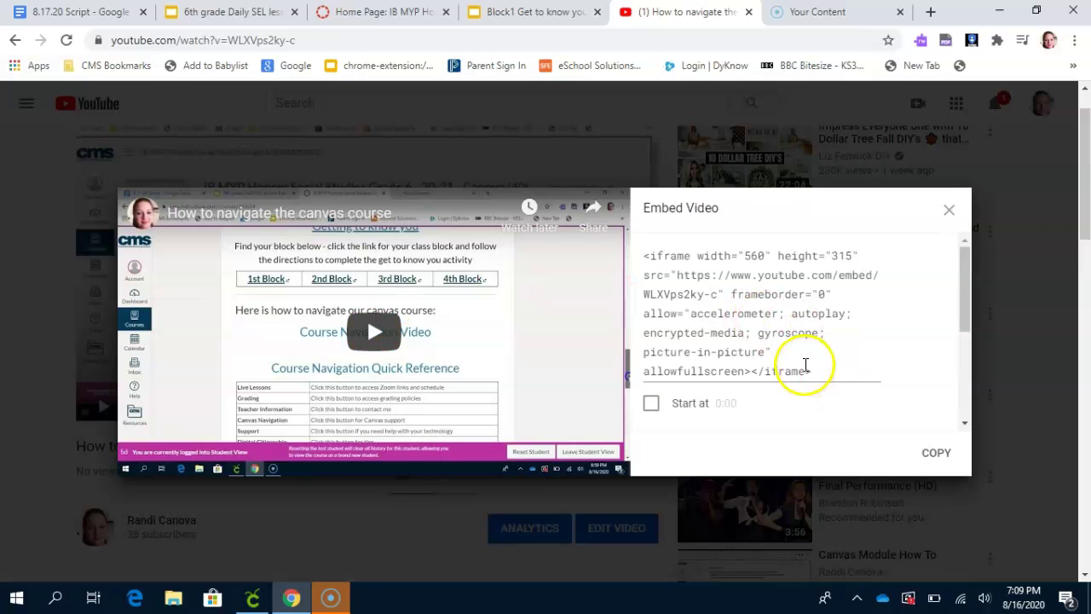
pyautogui.moveTo(646, 258); pyautogui.dragTo(867, 390)
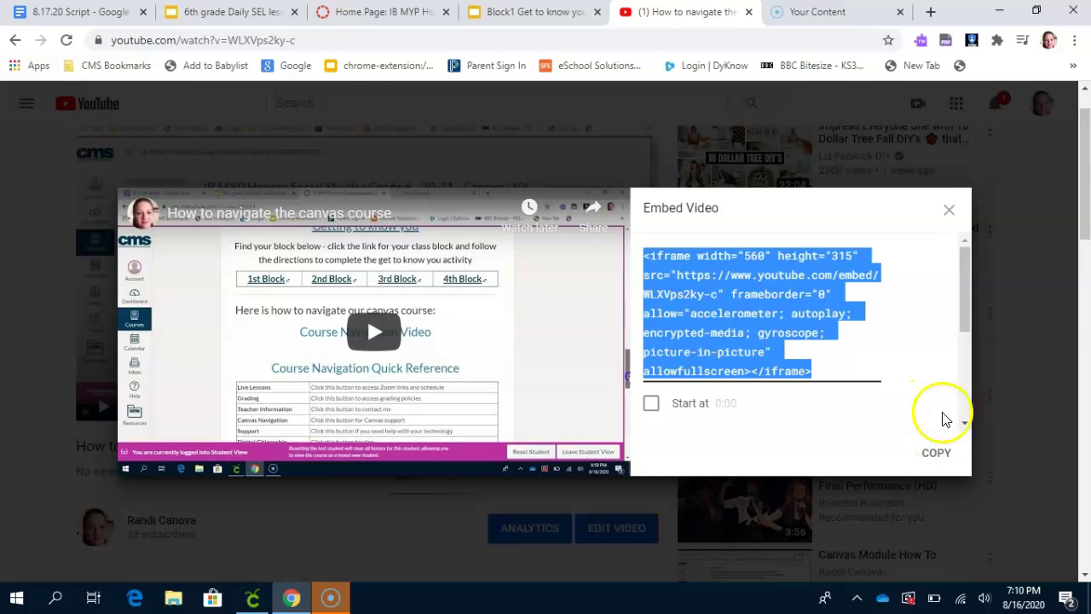
pyautogui.rightClick(705, 312)
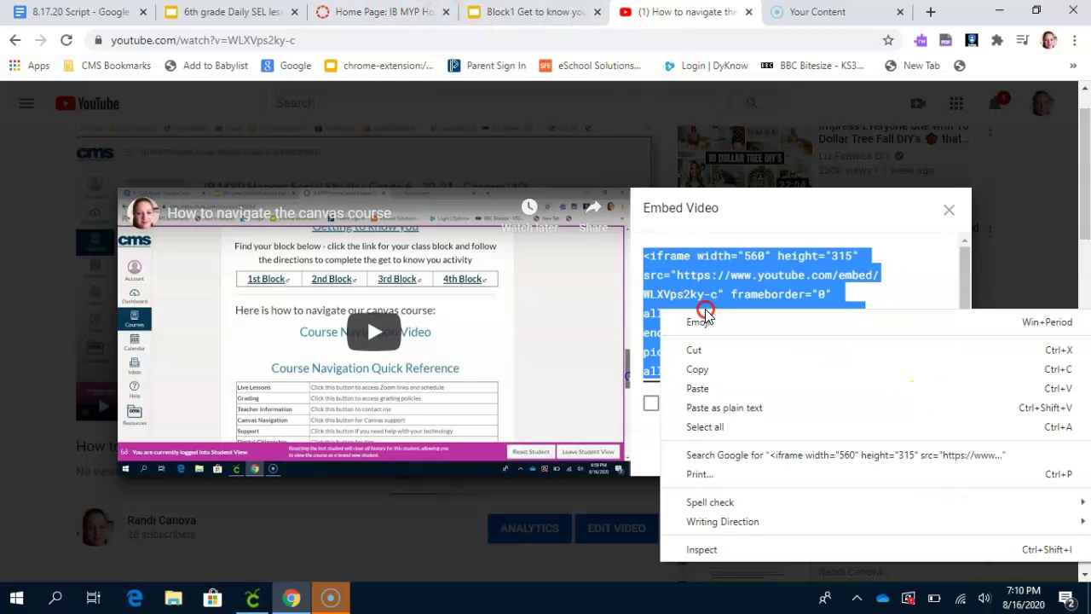
pyautogui.click(723, 372)
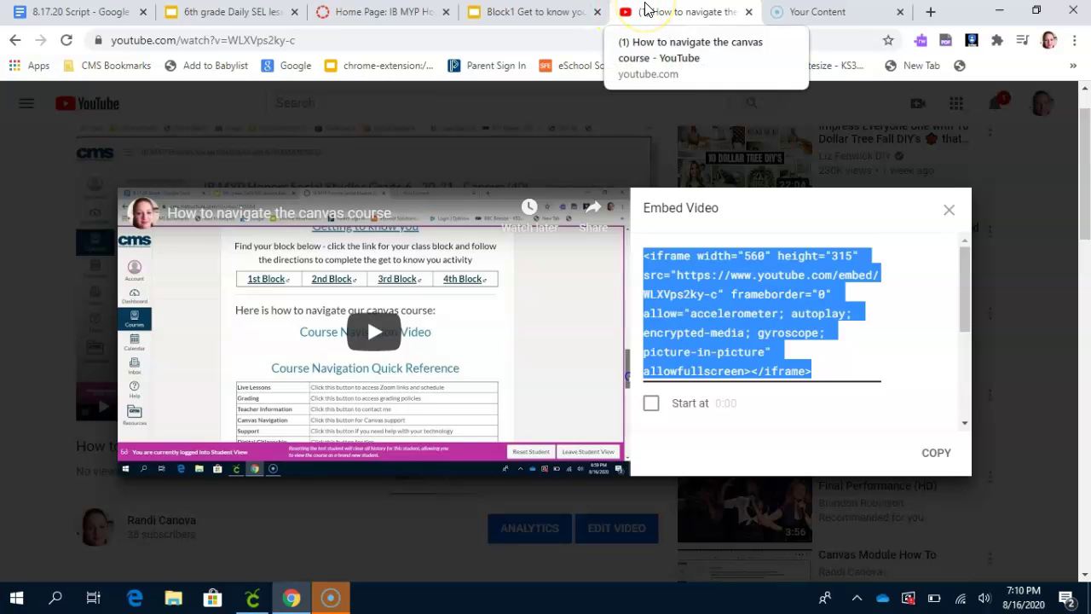
# Step: Paste the YouTube iframe code into Canvas's Embed Code box and submit it
pyautogui.click(381, 14)
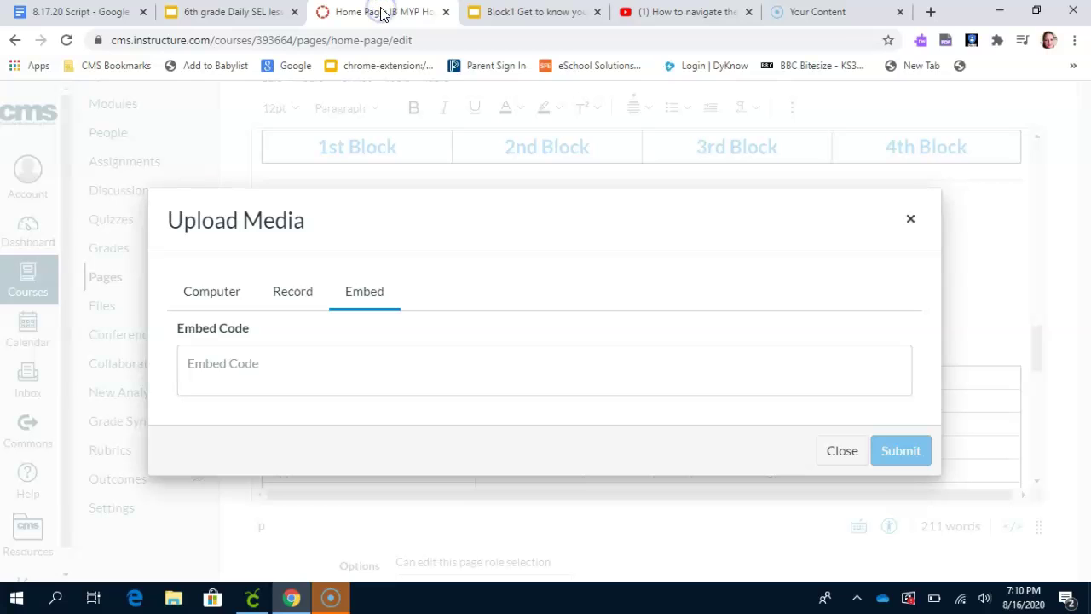
pyautogui.click(202, 364)
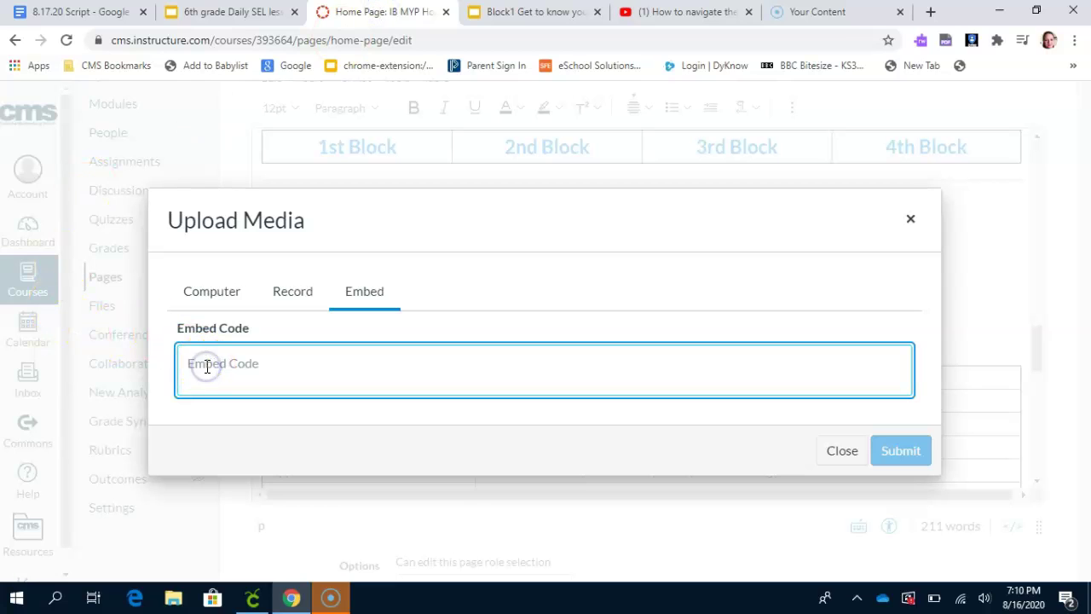
pyautogui.rightClick(207, 368)
pyautogui.click(259, 239)
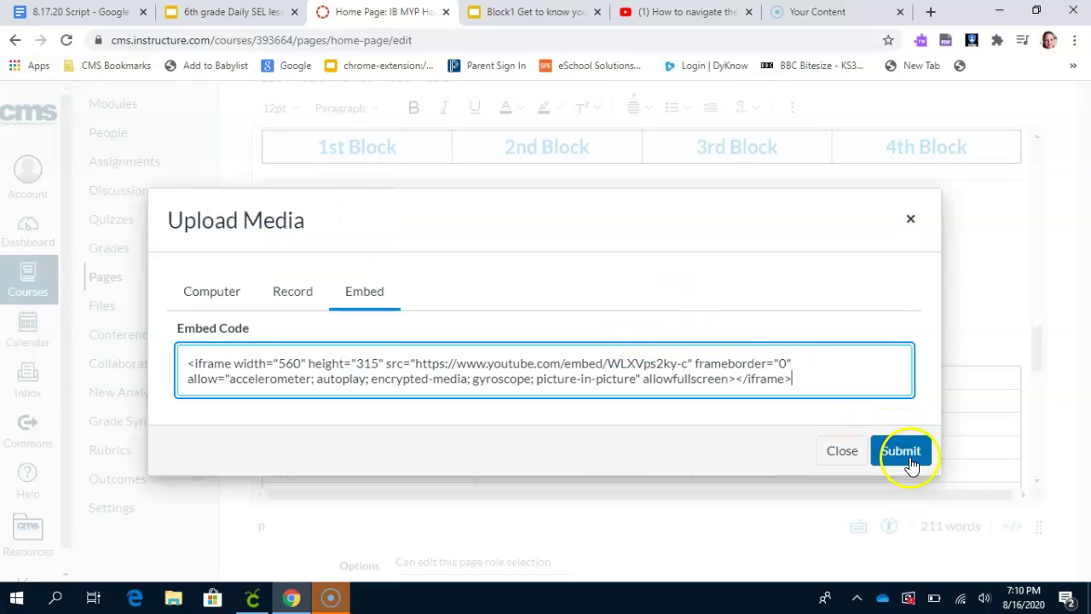
pyautogui.click(904, 451)
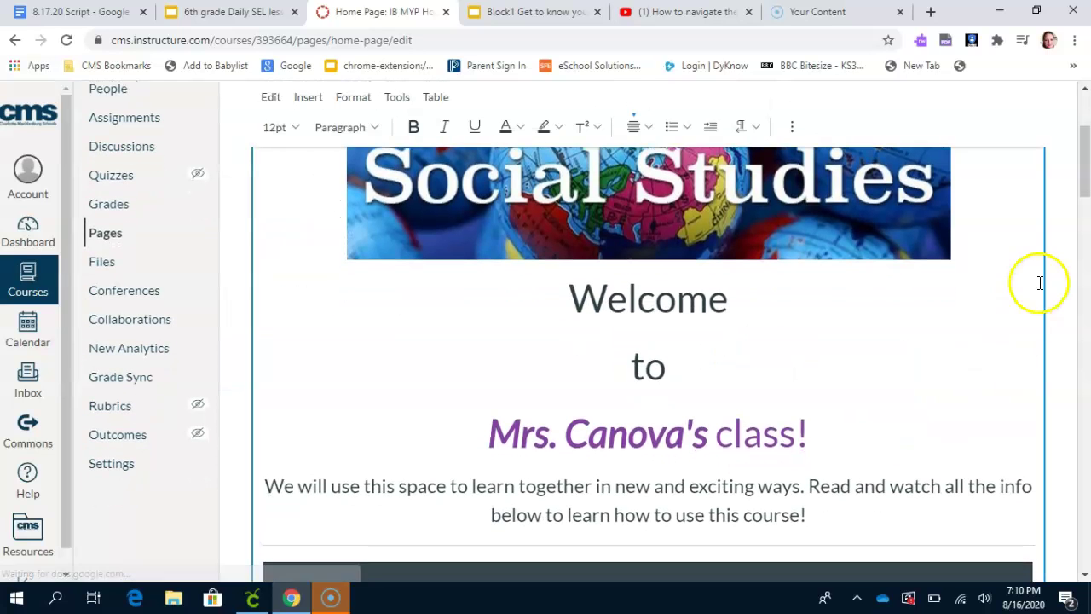
pyautogui.moveTo(1071, 170); pyautogui.dragTo(1086, 387)
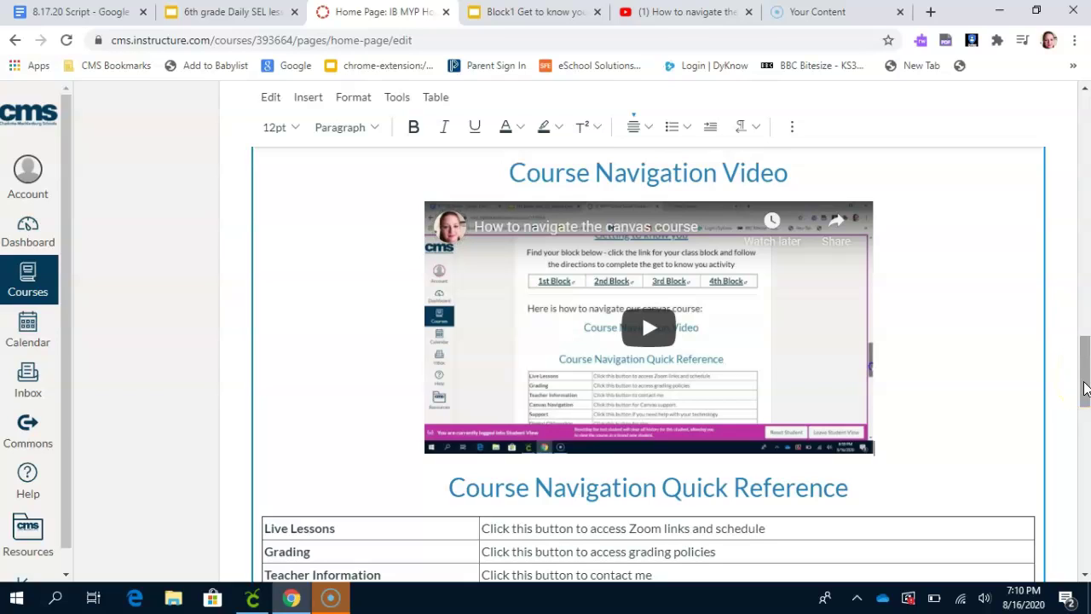
pyautogui.moveTo(1085, 387); pyautogui.dragTo(1085, 419)
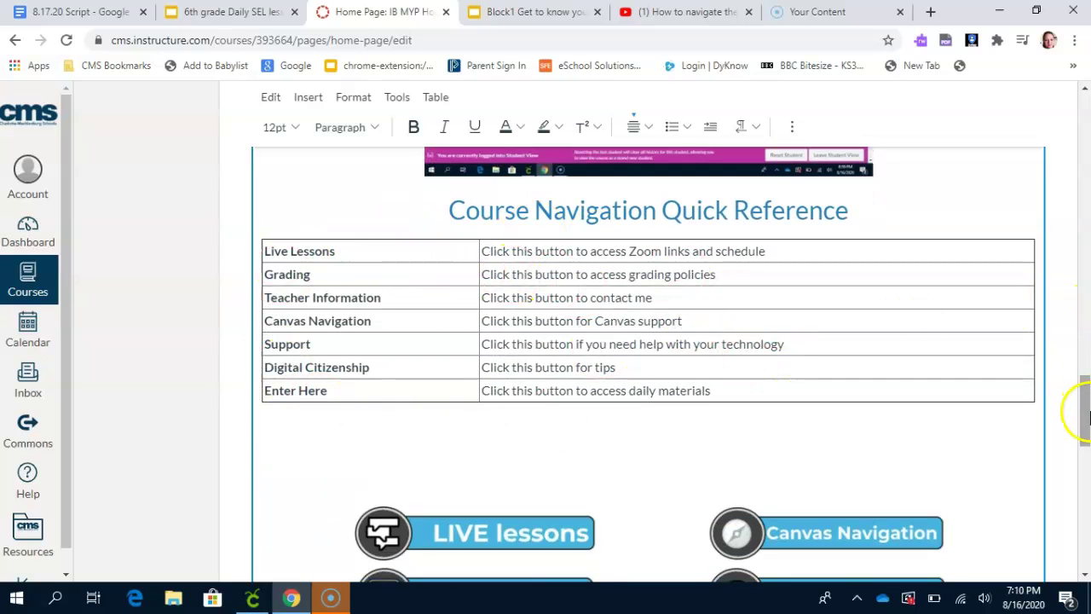
pyautogui.moveTo(1085, 415); pyautogui.dragTo(1086, 443)
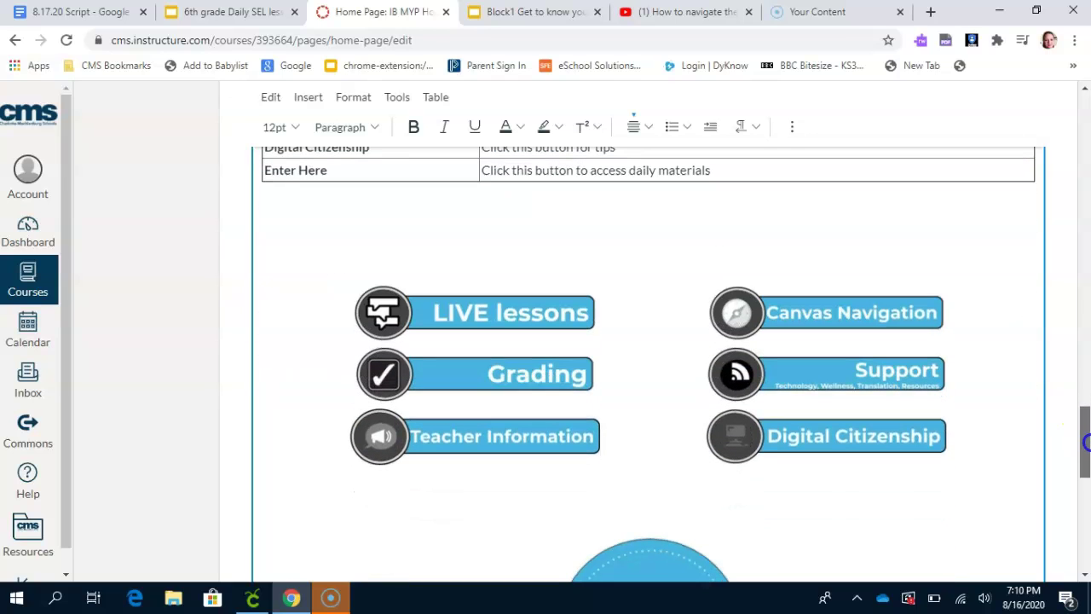
pyautogui.moveTo(1087, 443); pyautogui.dragTo(1087, 483)
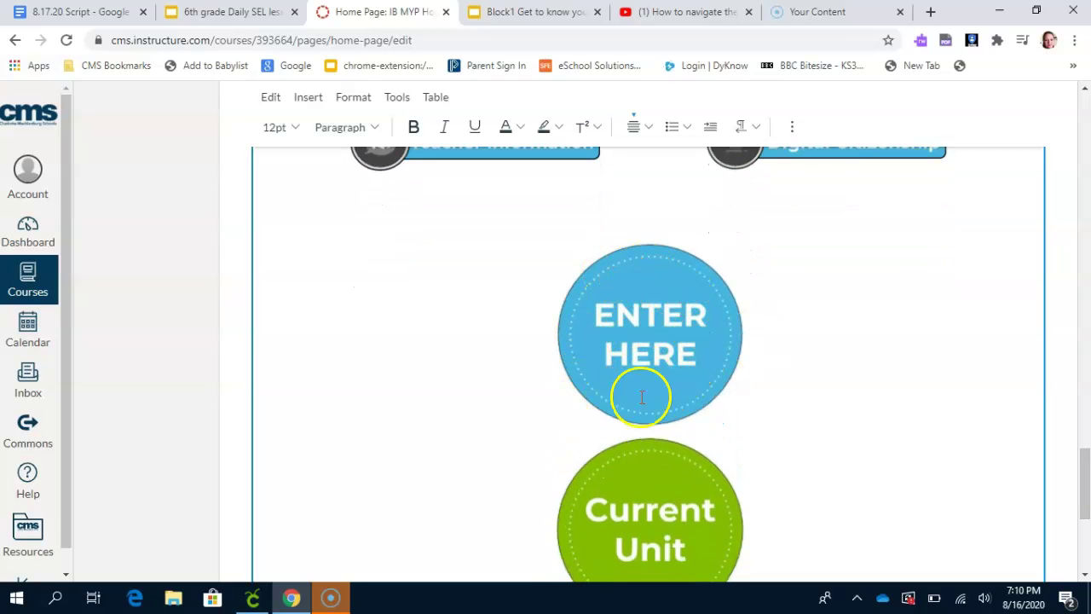
# Step: Select the ENTER HERE button image to show its Image Options and Link Options
pyautogui.click(657, 337)
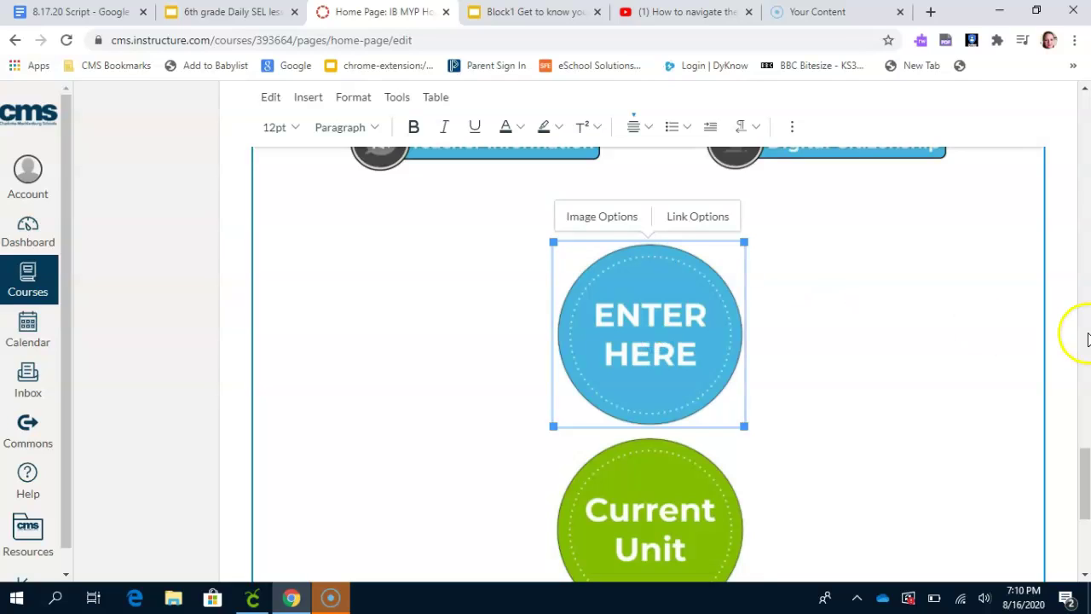